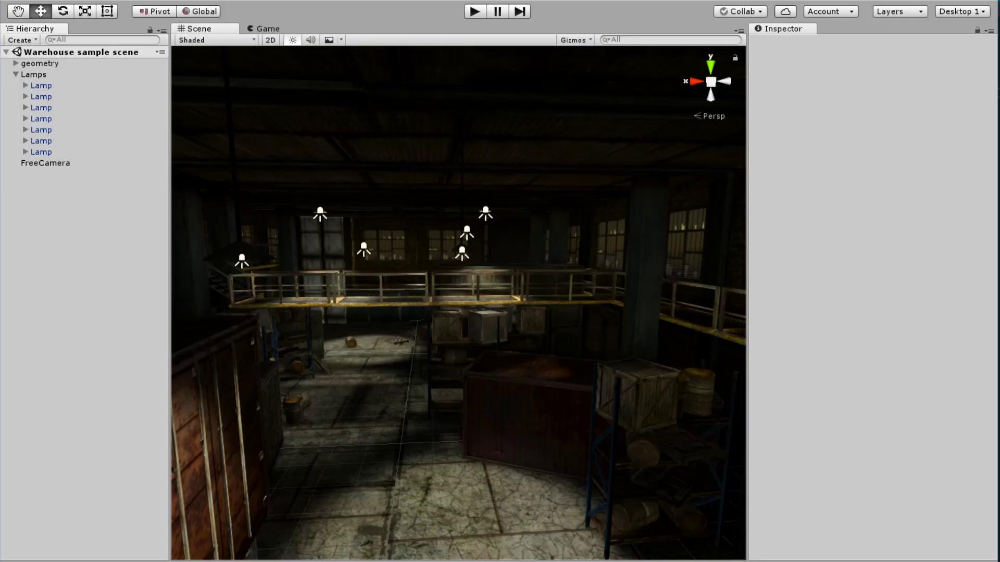
# Attach a Volumetric Beam to the Spotlight of the nearest ceiling lamp
pyautogui.moveTo(579, 296); pyautogui.dragTo(581, 297, button='right')
pyautogui.moveTo(495, 302); pyautogui.dragTo(486, 237, button='right')
pyautogui.click(528, 218)
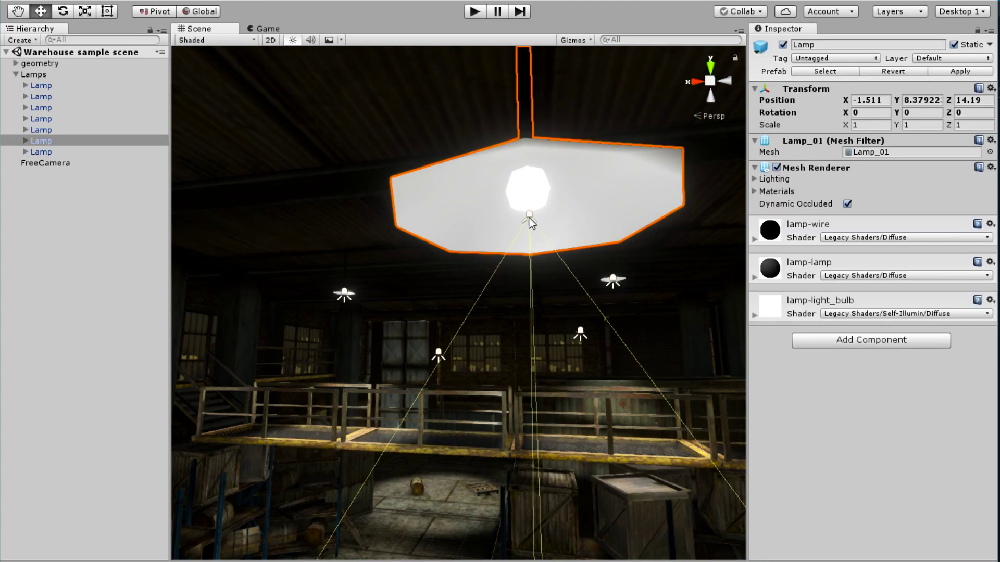
pyautogui.click(529, 218)
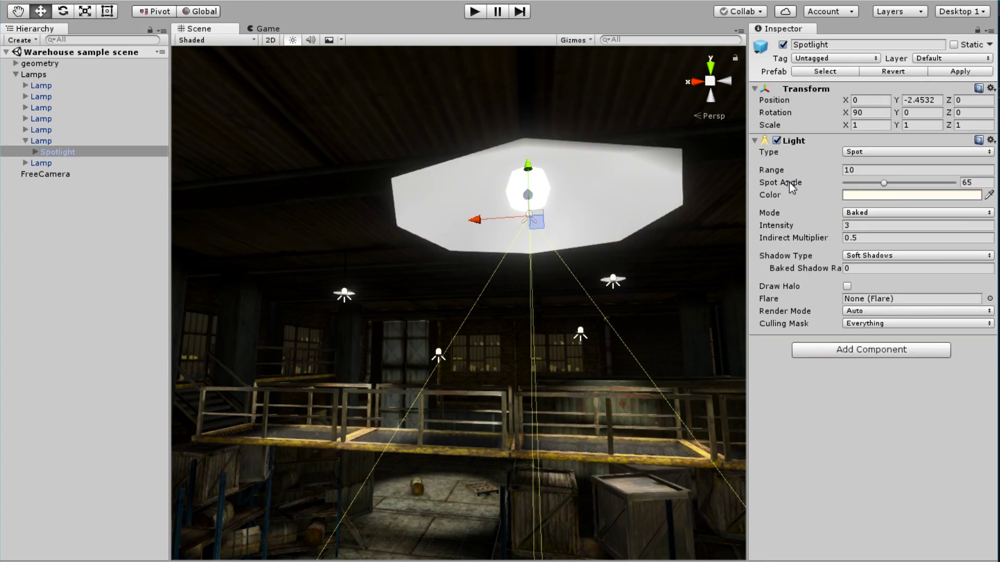
pyautogui.click(817, 348)
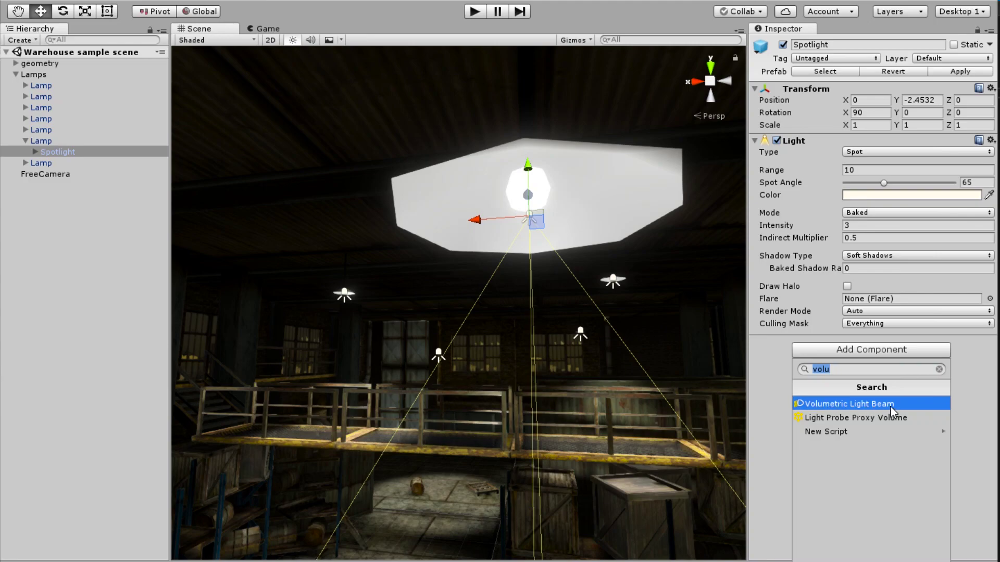
pyautogui.click(782, 393)
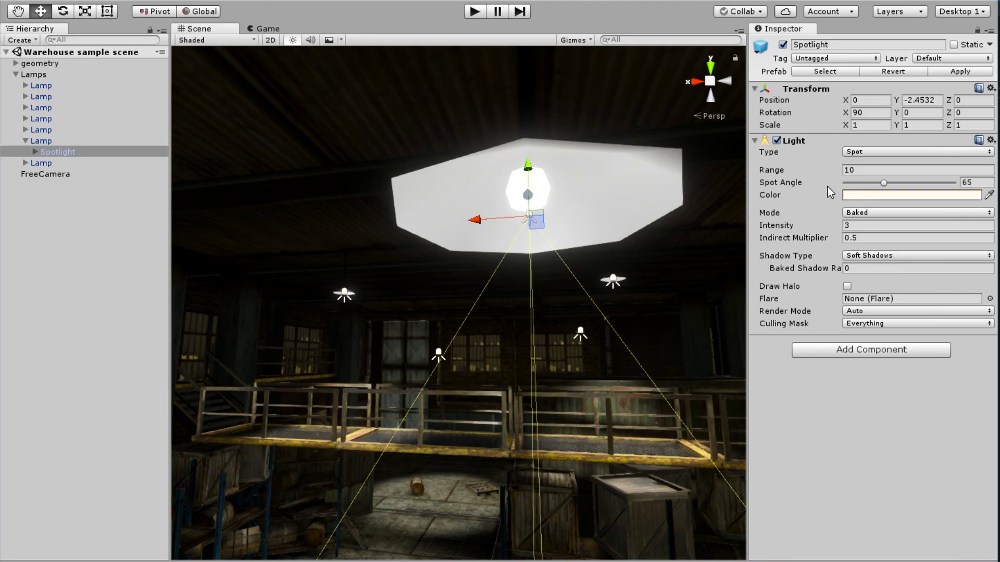
pyautogui.rightClick(811, 142)
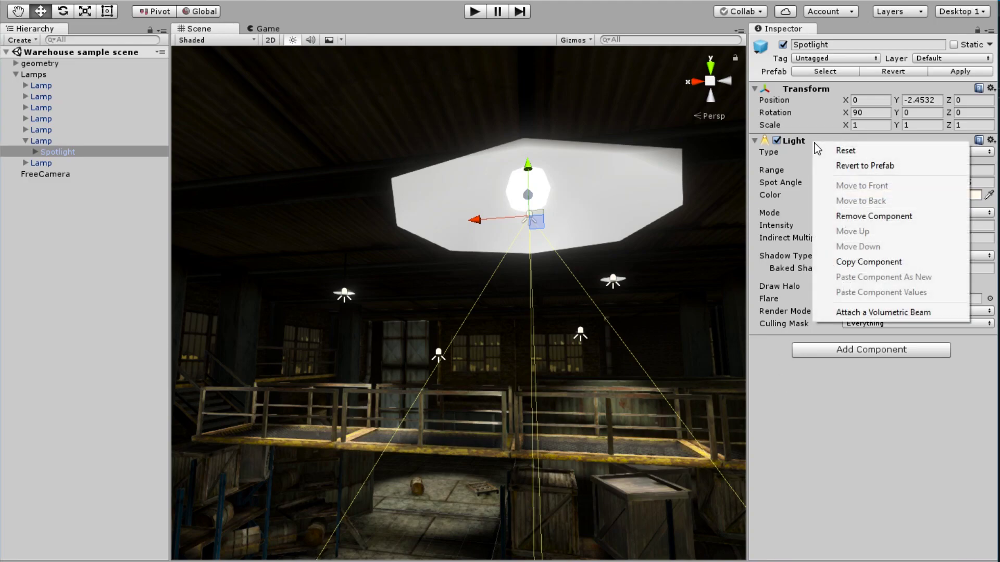
pyautogui.click(858, 312)
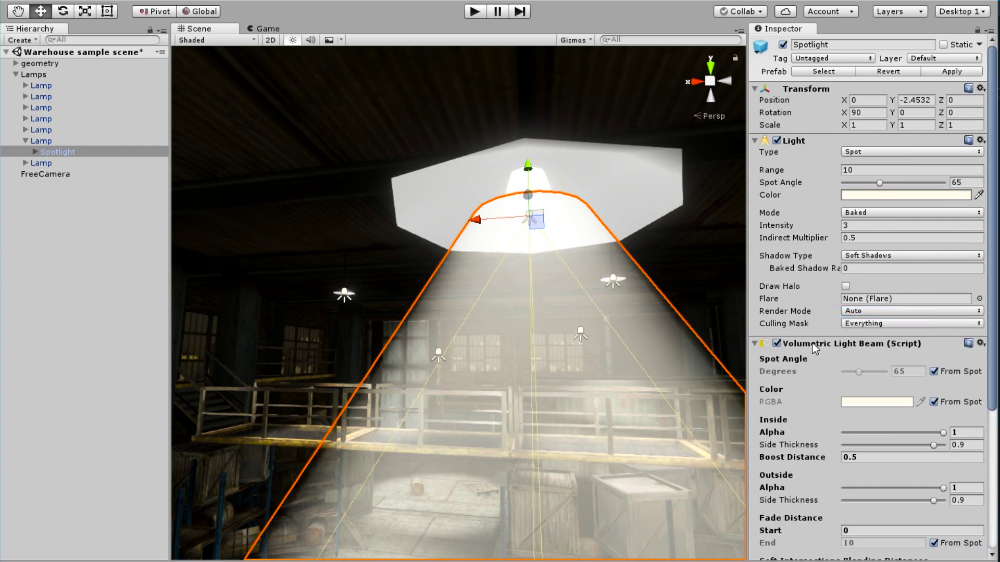
# Examine the new beam from several viewpoints and review its Volumetric Light Beam properties against the spotlight's settings
pyautogui.keyDown('alt'); pyautogui.moveTo(595, 307); pyautogui.dragTo(624, 318); pyautogui.keyUp('alt')
pyautogui.moveTo(625, 318); pyautogui.dragTo(616, 399, button='right')
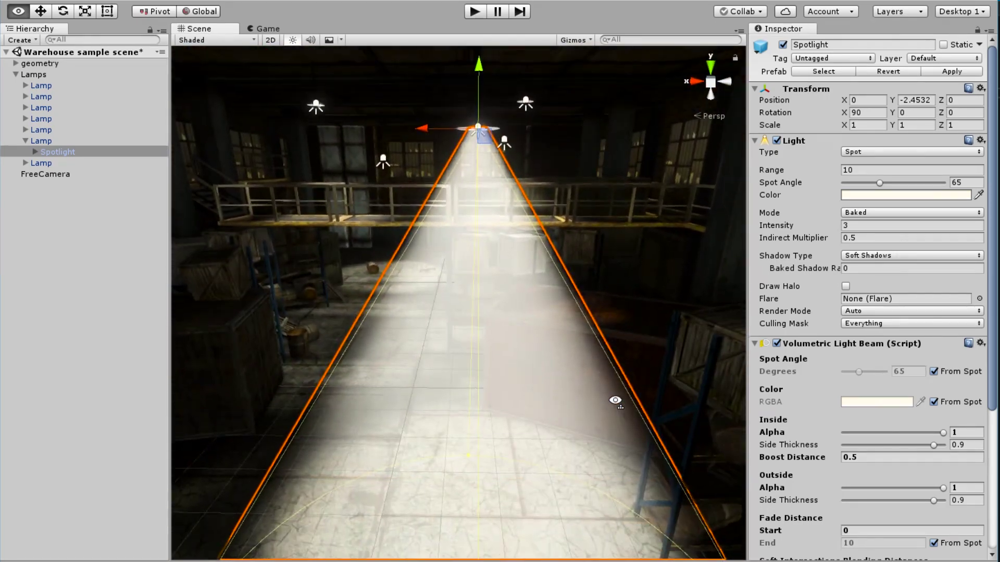
pyautogui.click(152, 277)
pyautogui.moveTo(266, 280); pyautogui.dragTo(474, 325, button='right')
pyautogui.keyDown('alt'); pyautogui.moveTo(474, 325); pyautogui.dragTo(389, 226); pyautogui.keyUp('alt')
pyautogui.click(419, 199)
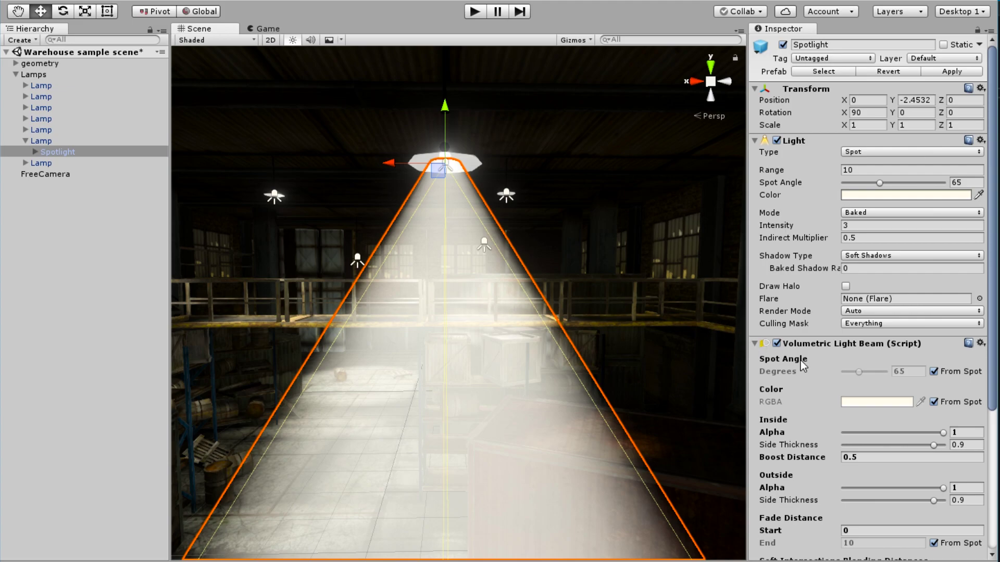
pyautogui.scroll(-5, 801, 360)
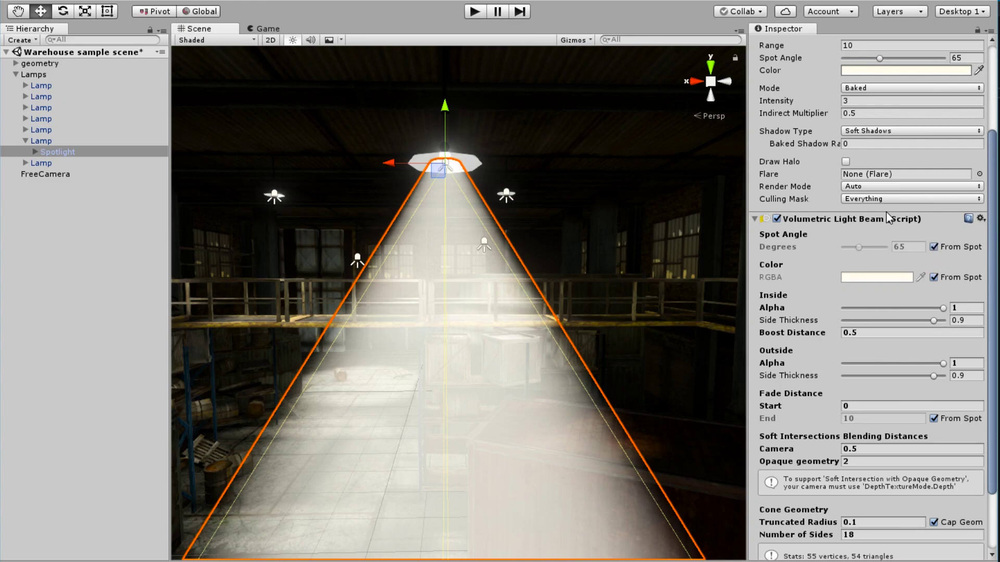
pyautogui.scroll(3, 800, 183)
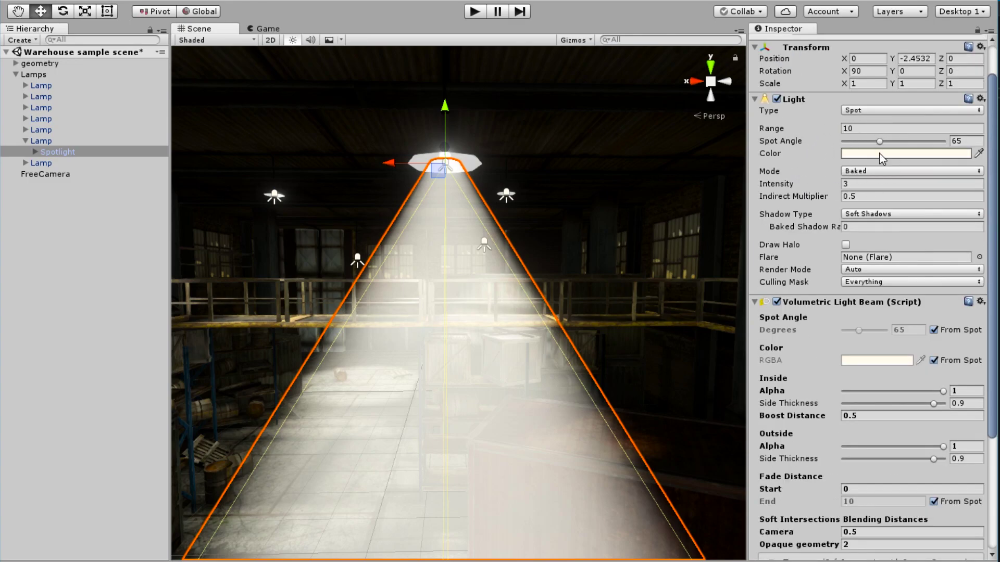
pyautogui.scroll(-5, 794, 195)
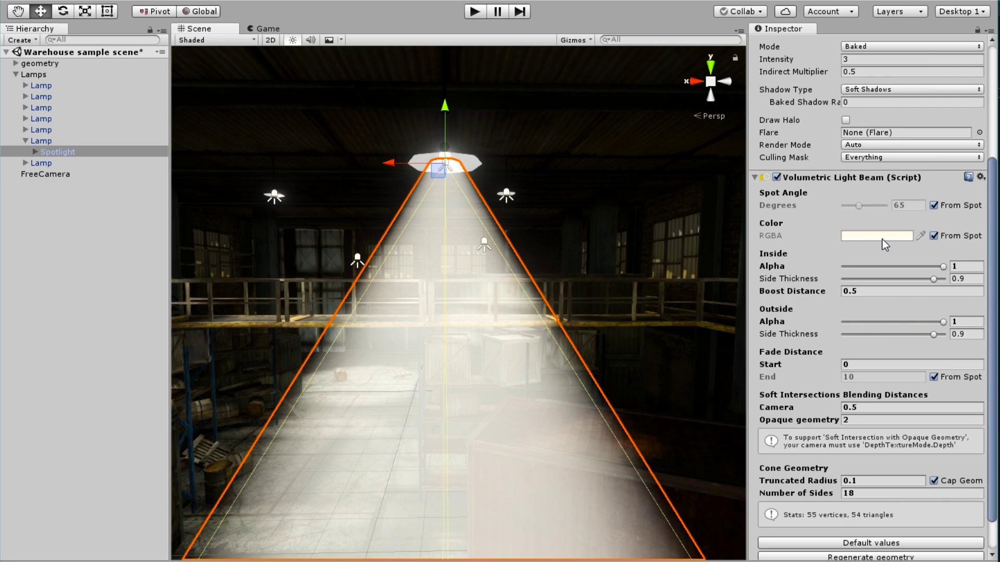
# Decouple the beam's fade end distance from the spotlight and set it to 1.43
pyautogui.moveTo(552, 326); pyautogui.dragTo(520, 467, button='right')
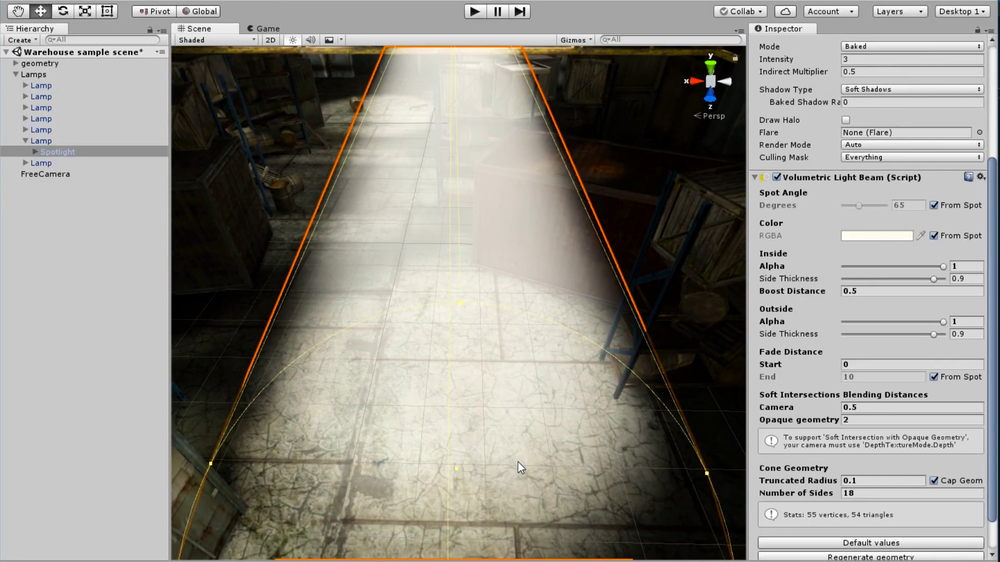
pyautogui.click(934, 377)
pyautogui.moveTo(823, 382); pyautogui.dragTo(631, 377)
pyautogui.moveTo(564, 338); pyautogui.dragTo(582, 261, button='right')
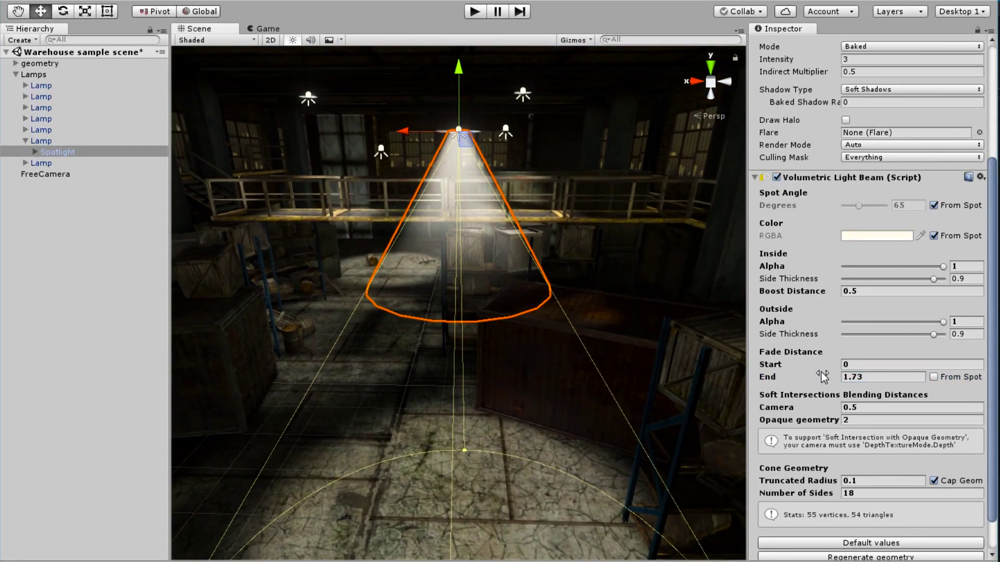
pyautogui.moveTo(821, 372); pyautogui.dragTo(820, 382)
# Examine the shortened beam up close and, with nothing selected, from farther away
pyautogui.moveTo(481, 291); pyautogui.dragTo(607, 209, button='right')
pyautogui.press('w')
pyautogui.keyDown('alt'); pyautogui.moveTo(607, 209); pyautogui.dragTo(635, 299); pyautogui.keyUp('alt')
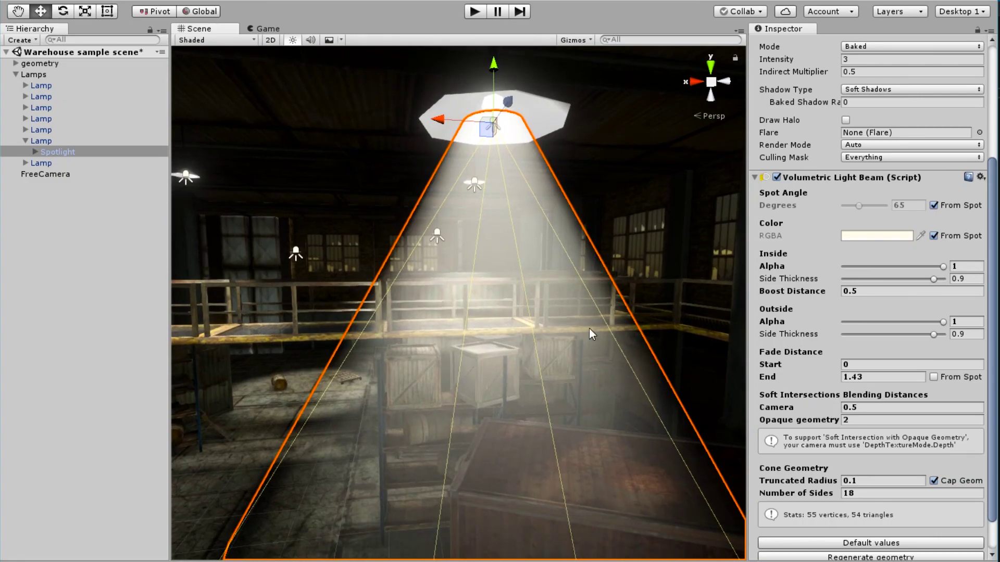
pyautogui.moveTo(589, 329); pyautogui.dragTo(582, 361, button='right')
pyautogui.click(43, 197)
pyautogui.press('s')
pyautogui.moveTo(461, 261); pyautogui.dragTo(476, 242, button='right')
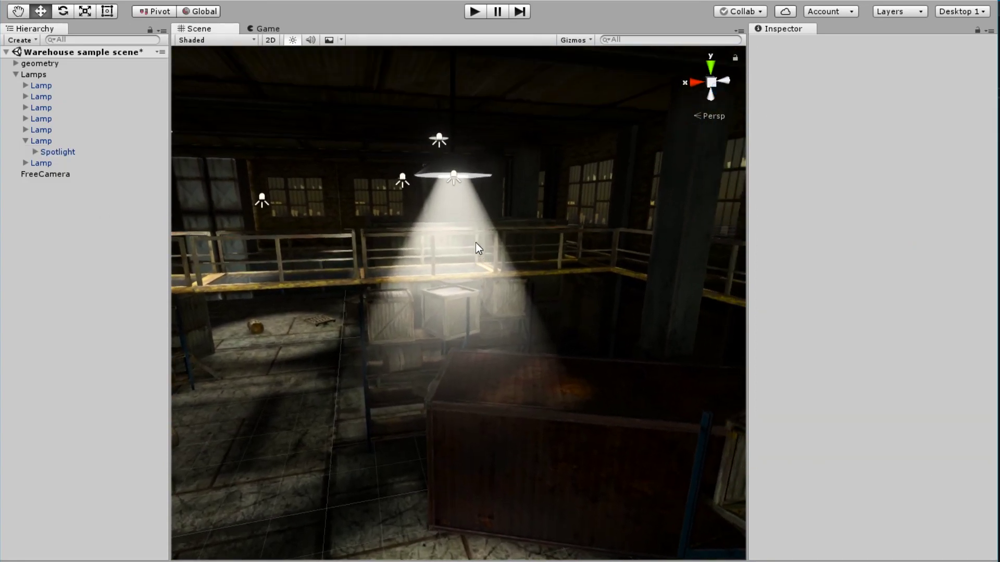
# Select the lamp's light beam and set its outside side thickness to 0.622, keeping outside alpha at 1
pyautogui.click(476, 242)
pyautogui.press('f')
pyautogui.scroll(-4, 828, 457)
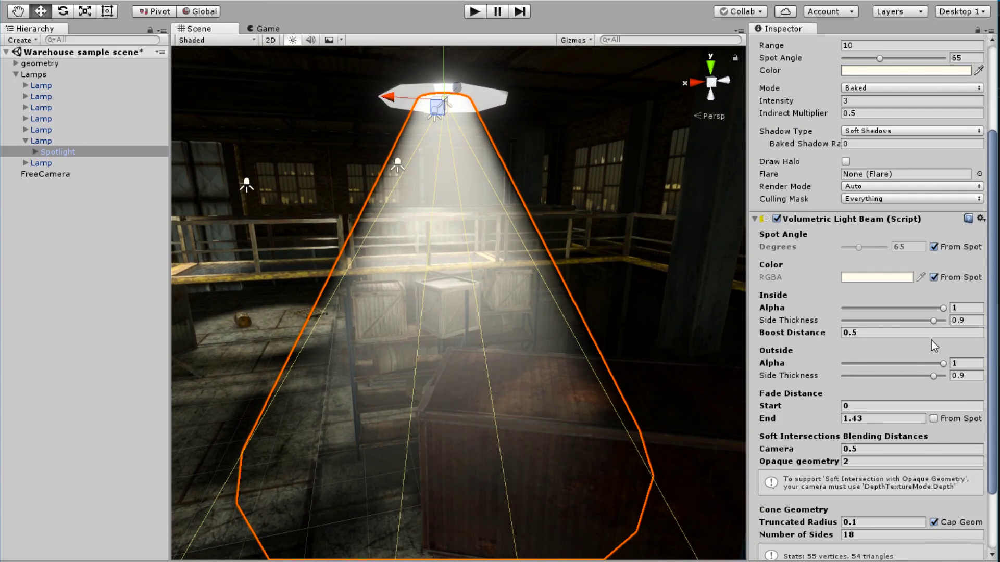
pyautogui.moveTo(935, 376)
pyautogui.mouseDown()
pyautogui.moveTo(789, 383)
pyautogui.moveTo(918, 384)
pyautogui.moveTo(906, 382)
pyautogui.moveTo(898, 363)
pyautogui.moveTo(948, 362)
pyautogui.mouseUp()
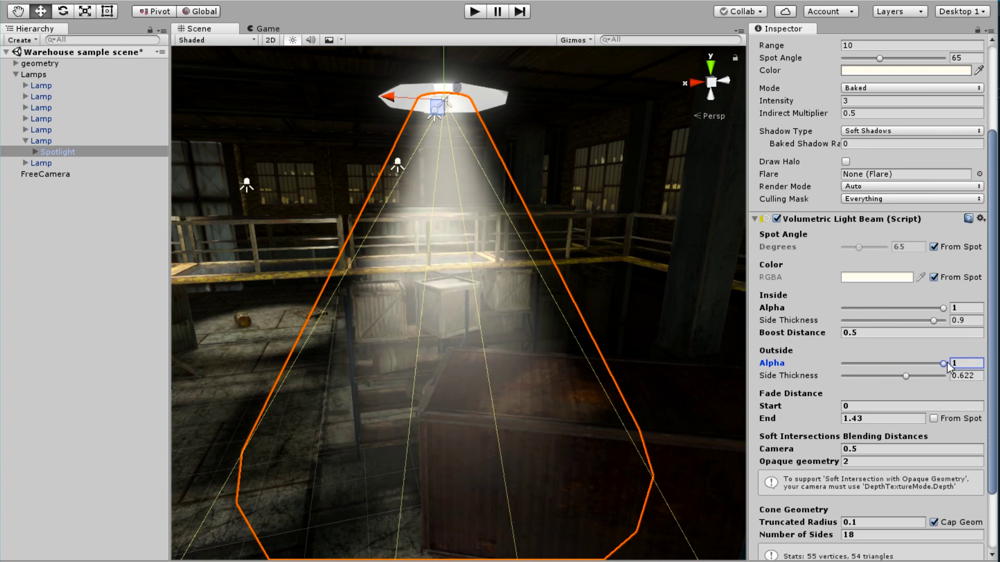
# Set the beam's boost distance to 0, inside side thickness to 0.733, inside alpha to 0.875 and outside alpha to 0.896
pyautogui.press('w')
pyautogui.moveTo(573, 318); pyautogui.dragTo(428, 48, button='right')
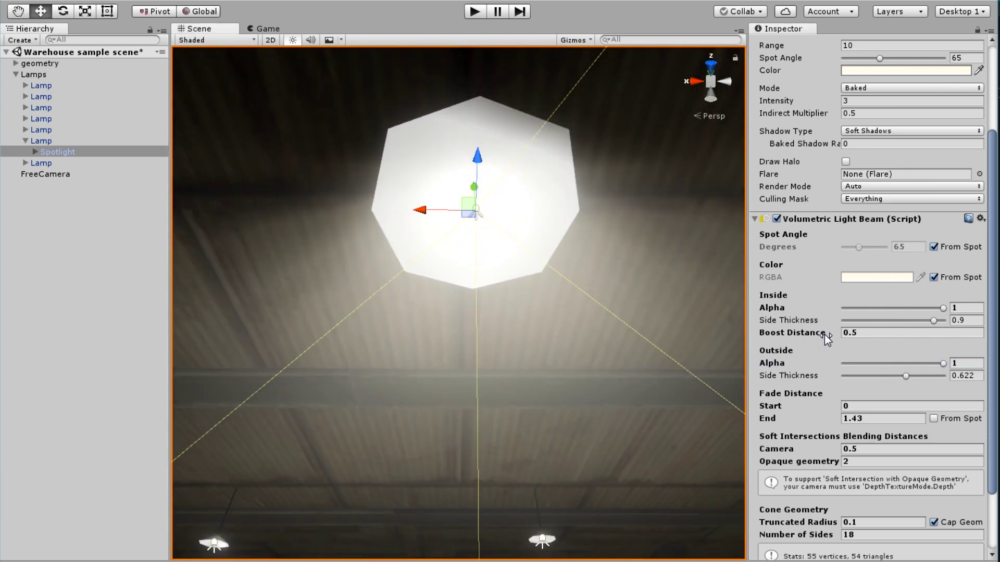
pyautogui.moveTo(824, 335); pyautogui.dragTo(802, 334)
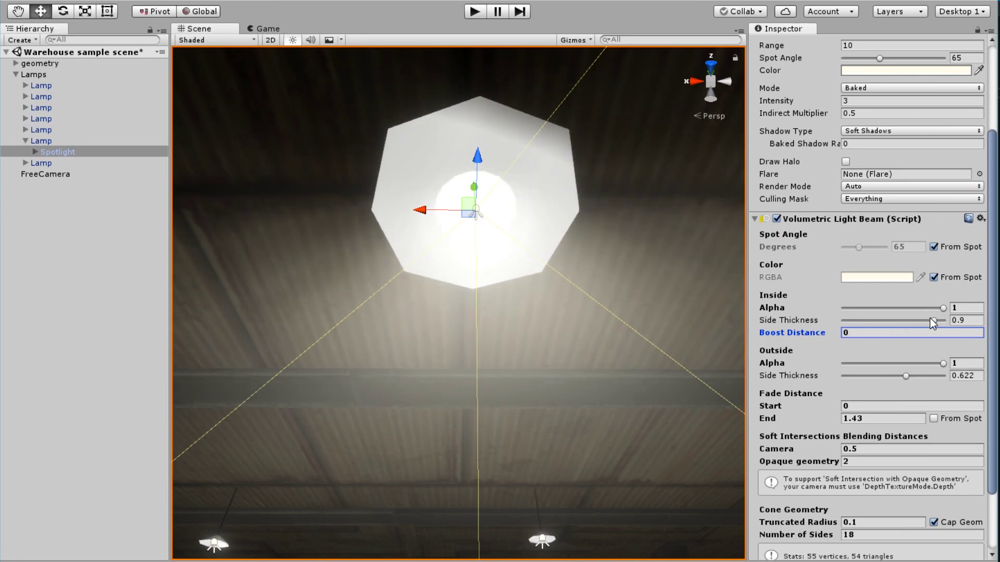
pyautogui.moveTo(932, 320)
pyautogui.mouseDown()
pyautogui.moveTo(905, 319)
pyautogui.moveTo(931, 310)
pyautogui.mouseUp()
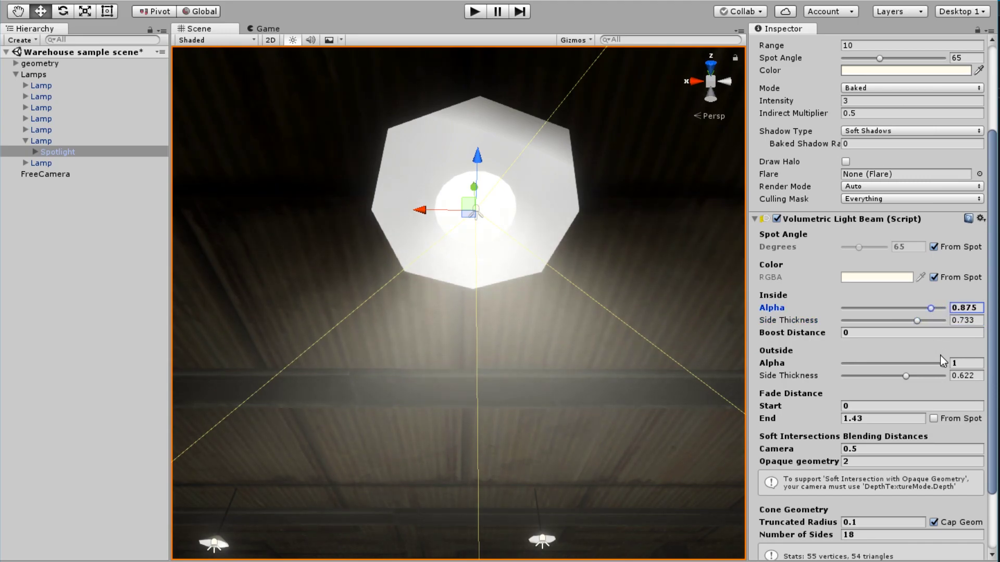
pyautogui.moveTo(941, 363); pyautogui.dragTo(935, 363)
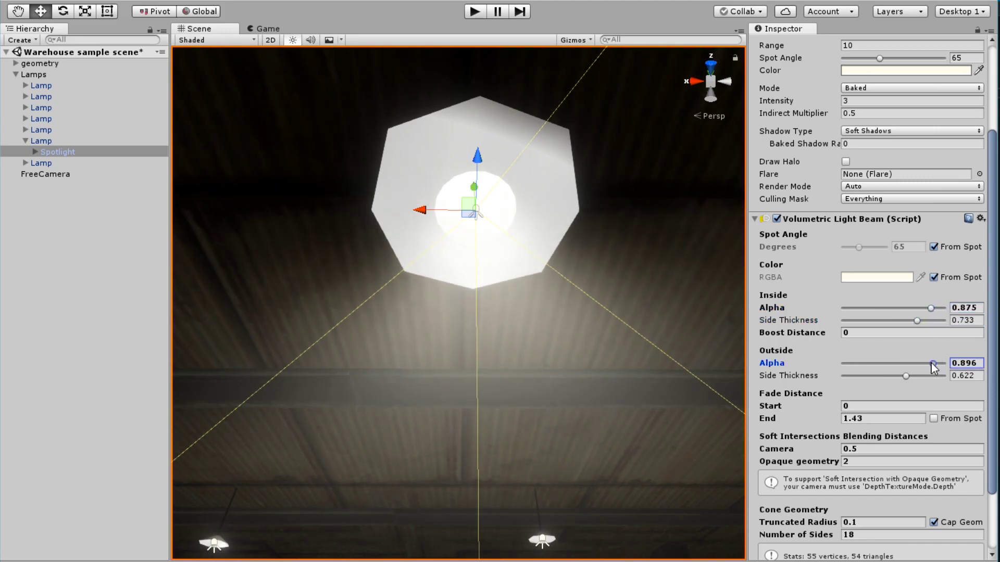
# Set the beam's soft intersection blending distance for opaque geometry to 0.5 and check the lamp from below
pyautogui.rightClick(867, 462)
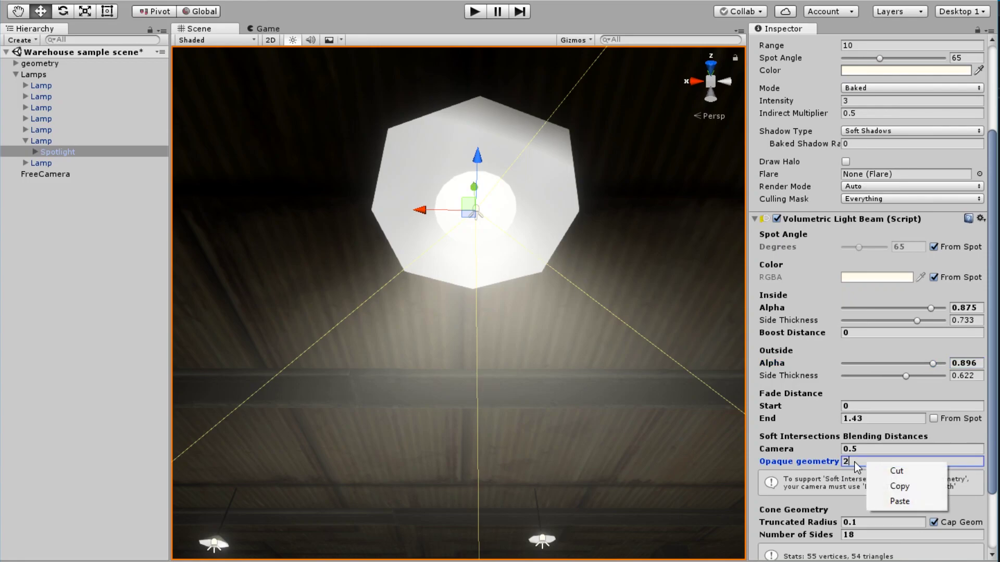
pyautogui.click(844, 462)
pyautogui.write('0.5')
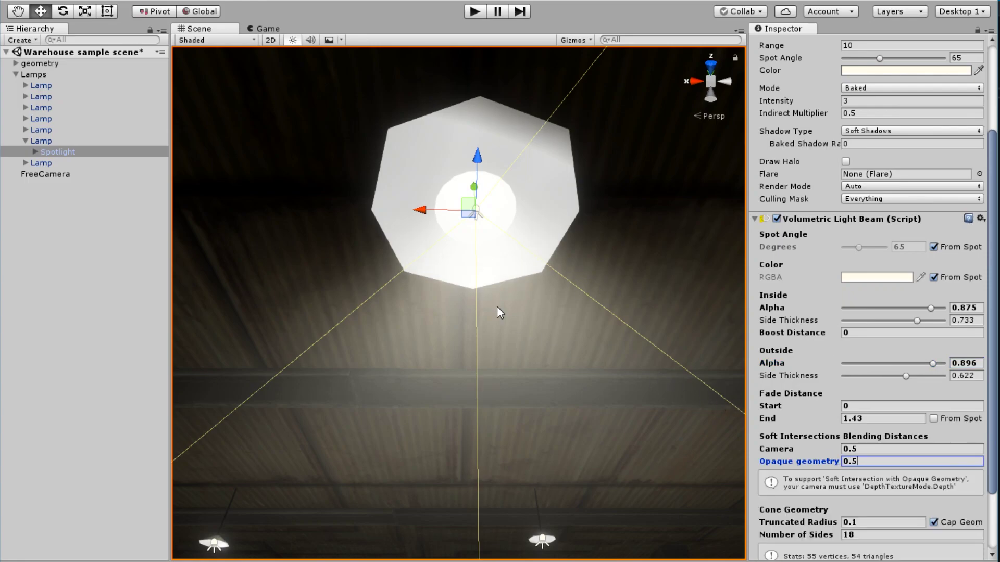
pyautogui.keyDown('alt'); pyautogui.moveTo(499, 312); pyautogui.dragTo(475, 333); pyautogui.keyUp('alt')
pyautogui.keyDown('alt'); pyautogui.scroll(5, 495, 348); pyautogui.keyUp('alt')
pyautogui.keyDown('alt'); pyautogui.scroll(-4, 493, 346); pyautogui.keyUp('alt')
# Set the beam cone's truncated radius to 0.25 and its number of sides to 32
pyautogui.scroll(-2, 807, 502)
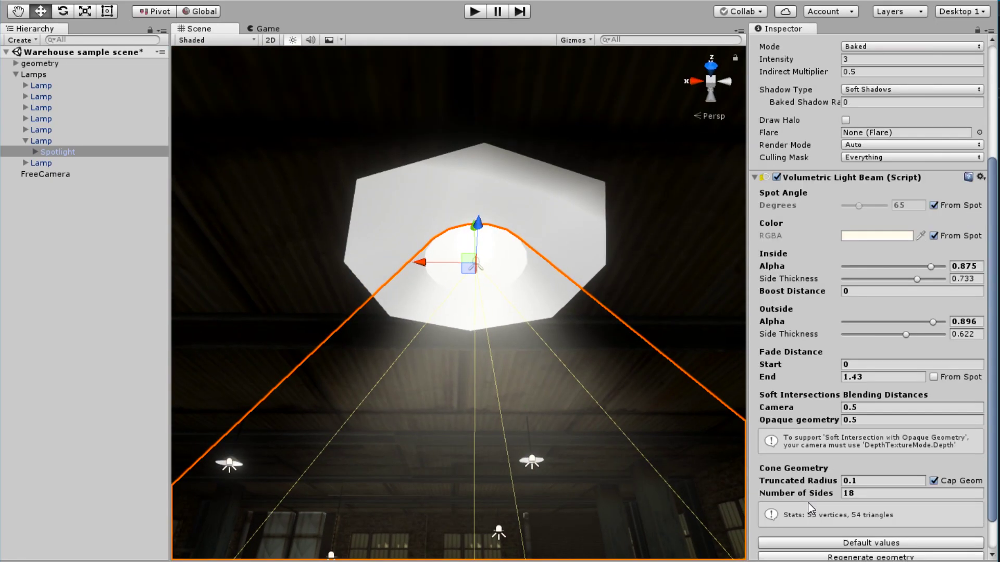
pyautogui.scroll(-2, 808, 503)
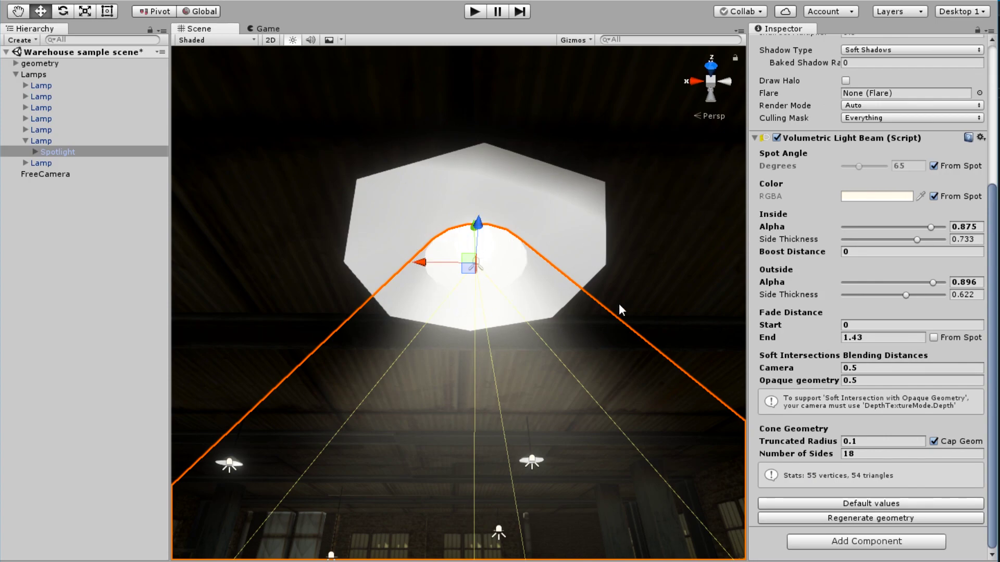
pyautogui.moveTo(811, 439); pyautogui.dragTo(816, 446)
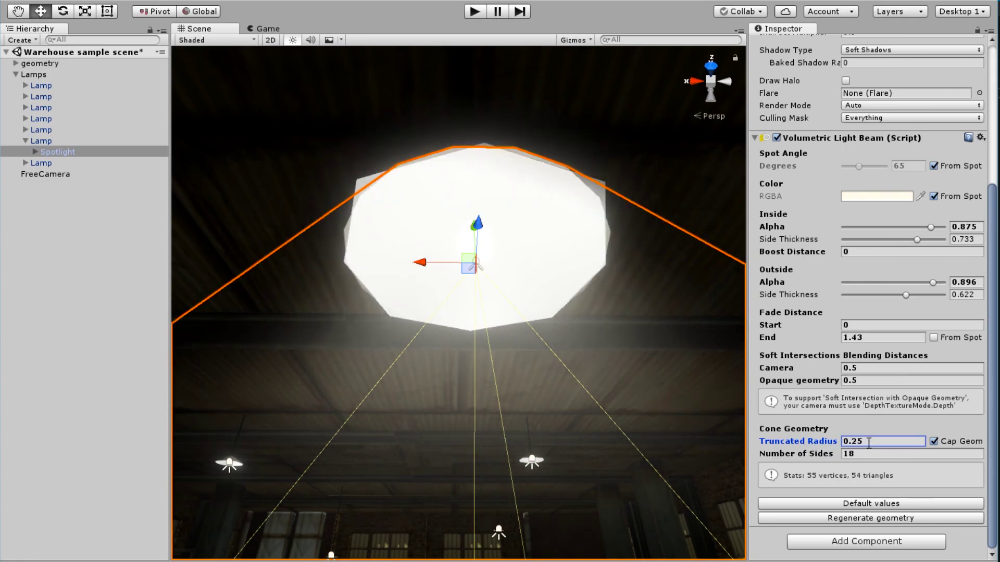
pyautogui.moveTo(811, 455)
pyautogui.mouseDown()
pyautogui.moveTo(804, 448)
pyautogui.moveTo(814, 448)
pyautogui.mouseUp()
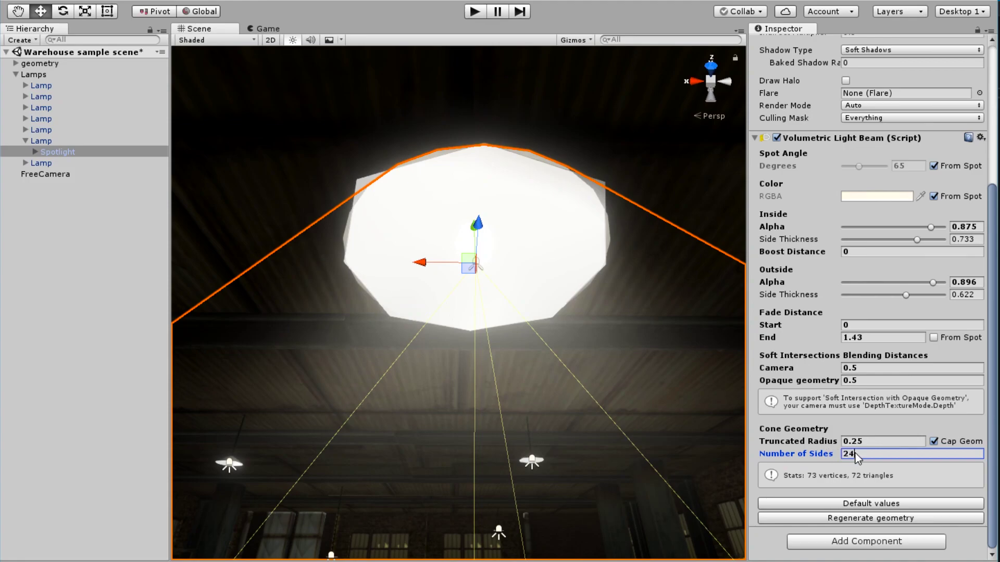
pyautogui.write('32')
# Turn off the beam's cap geometry, comparing the lamp from below with the cap on and off
pyautogui.moveTo(645, 381); pyautogui.dragTo(536, 248, button='right')
pyautogui.press('w')
pyautogui.keyDown('alt'); pyautogui.moveTo(537, 248); pyautogui.dragTo(417, 292); pyautogui.keyUp('alt')
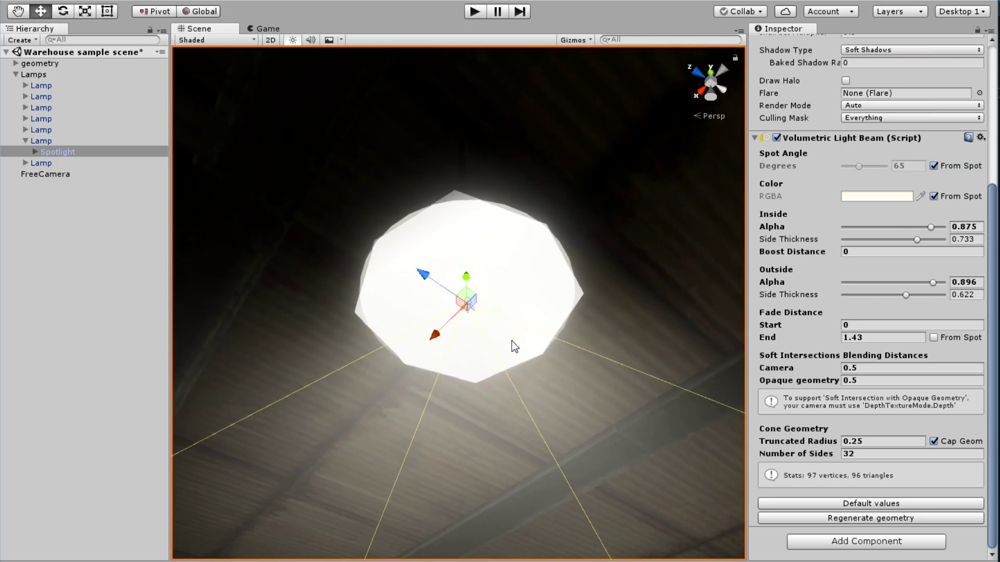
pyautogui.click(933, 442)
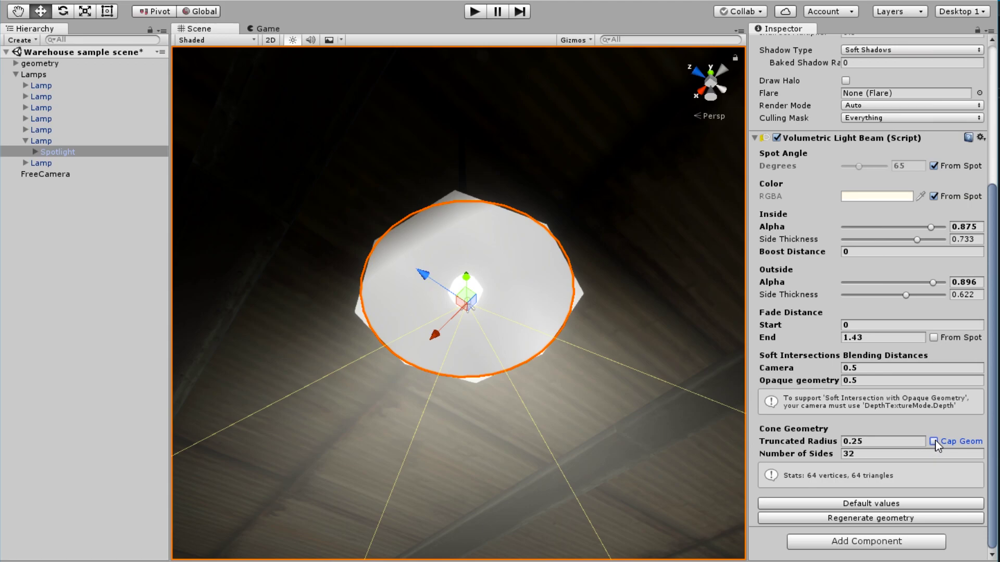
pyautogui.click(933, 441)
pyautogui.click(932, 442)
# Move the spotlight out of its lamp along Z, compare the beam with and without cap geometry, and return its Z position to 0
pyautogui.moveTo(422, 275); pyautogui.dragTo(296, 192)
pyautogui.keyDown('alt'); pyautogui.moveTo(439, 239); pyautogui.dragTo(533, 241); pyautogui.keyUp('alt')
pyautogui.press('f')
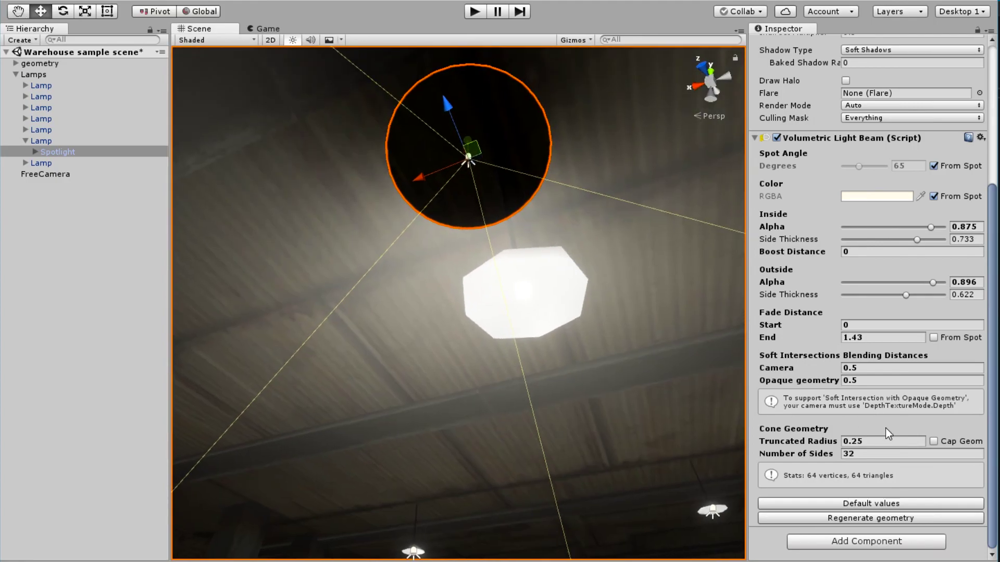
pyautogui.click(933, 442)
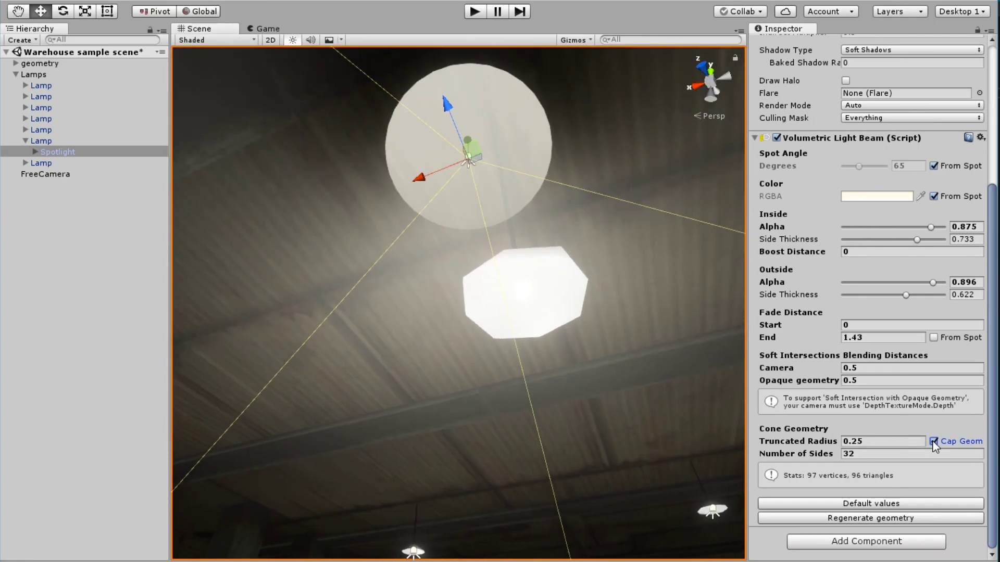
pyautogui.click(932, 442)
pyautogui.scroll(5, 937, 101)
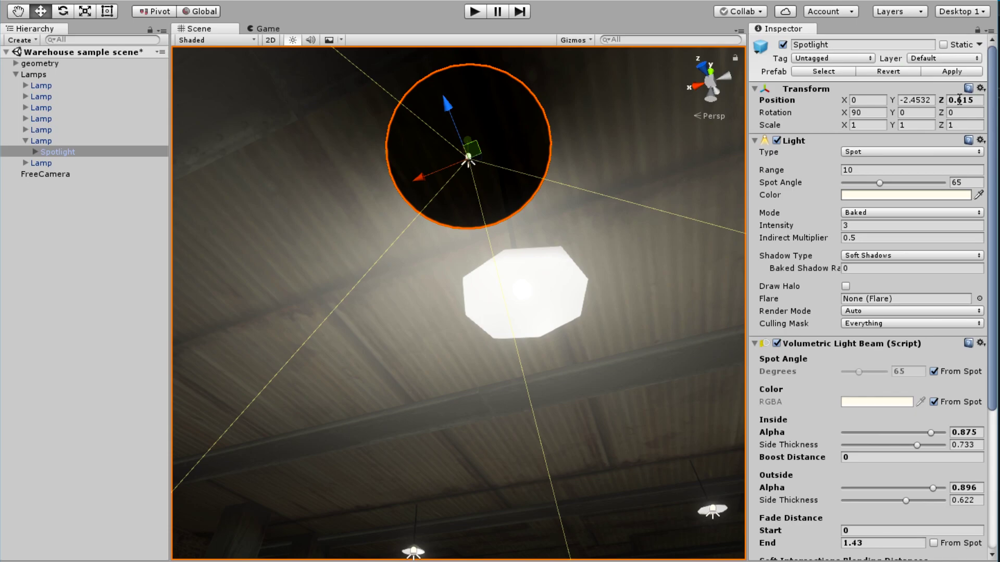
pyautogui.click(959, 99)
pyautogui.write('0')
# Examine the adjusted beam, unselected, from a distant viewpoint across the warehouse
pyautogui.press('w')
pyautogui.moveTo(522, 234); pyautogui.dragTo(197, 336, button='right')
pyautogui.press('s')
pyautogui.click(94, 306)
pyautogui.press('w')
pyautogui.moveTo(230, 306); pyautogui.dragTo(18, 214, button='right')
pyautogui.press('s')
pyautogui.press('a')
pyautogui.press('w')
pyautogui.keyDown('alt'); pyautogui.moveTo(20, 213); pyautogui.dragTo(310, 262); pyautogui.keyUp('alt')
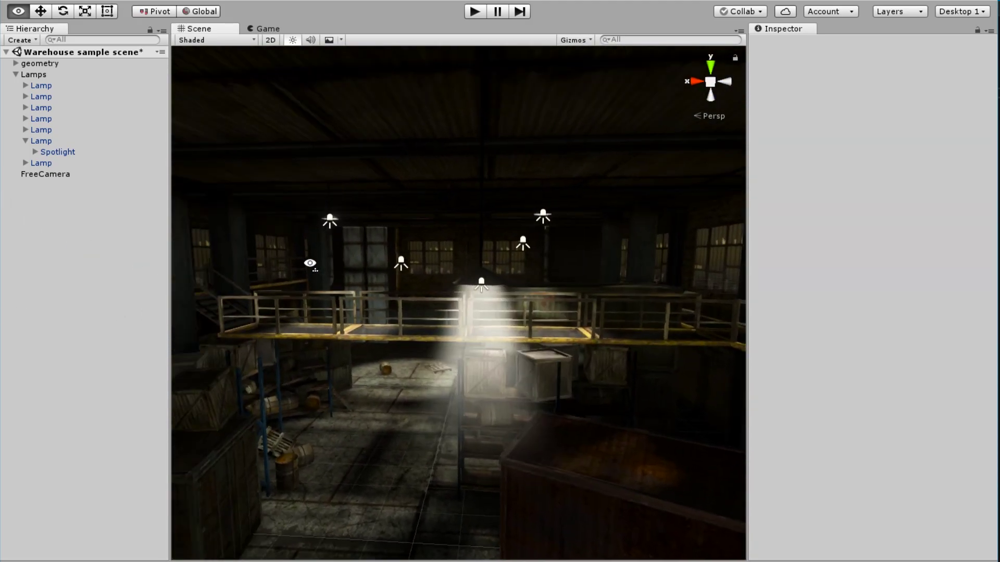
# Apply the Spotlight's changes to the lamp prefab so every lamp gets the beam, and clear the selection
pyautogui.click(58, 152)
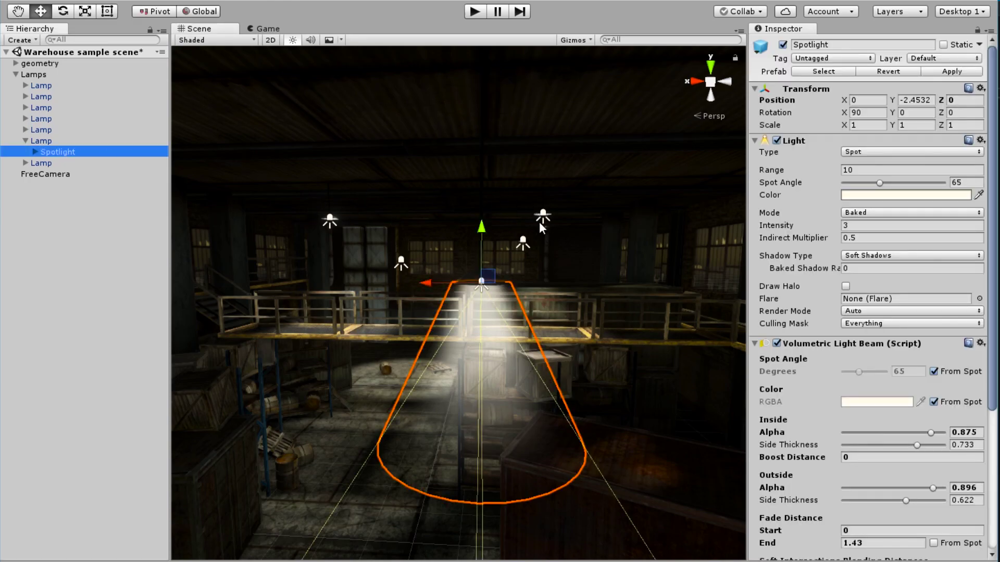
pyautogui.click(945, 74)
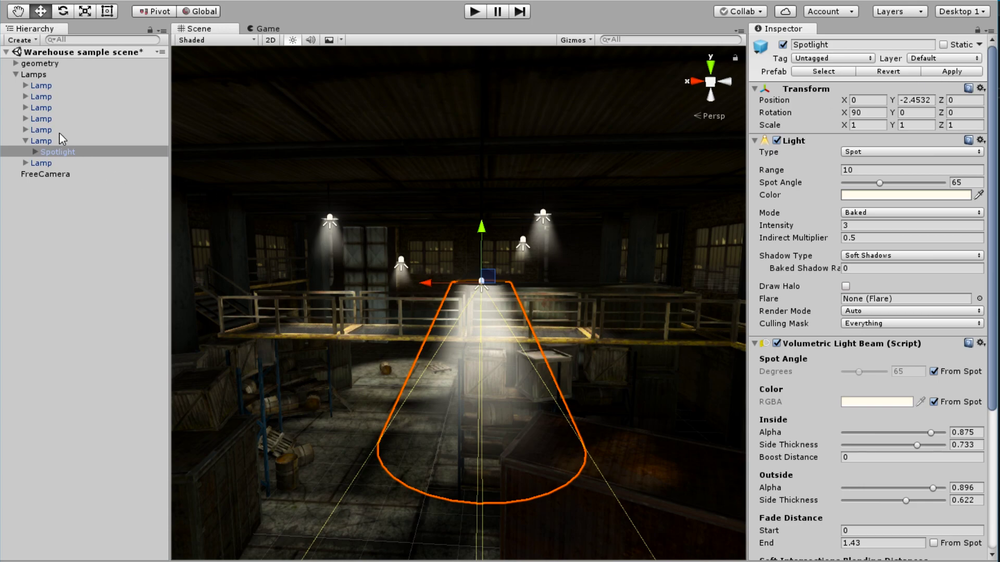
pyautogui.click(88, 253)
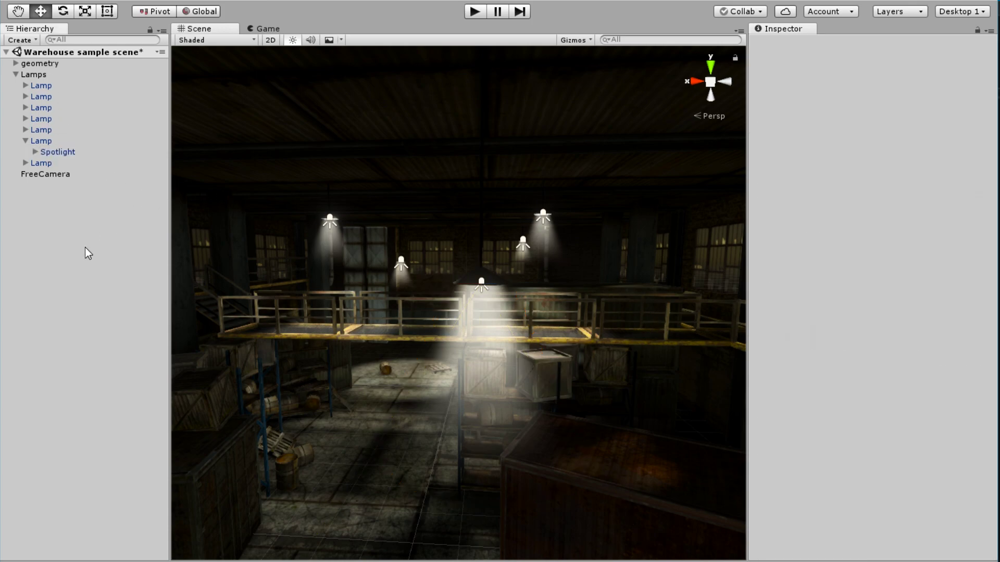
# Run the scene in Play mode and fly the camera through the warehouse to examine the lamp beams
pyautogui.click(476, 14)
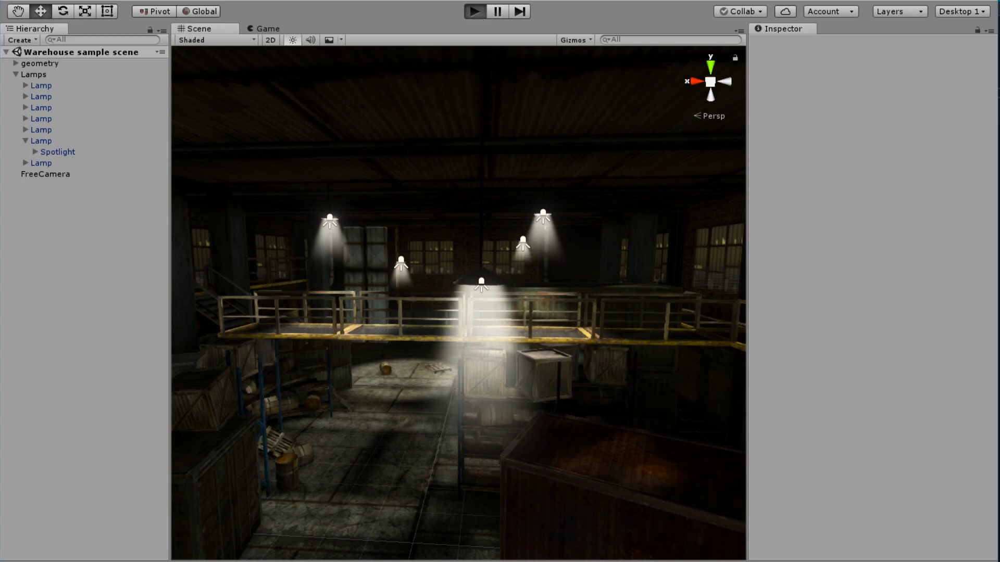
pyautogui.press('w')
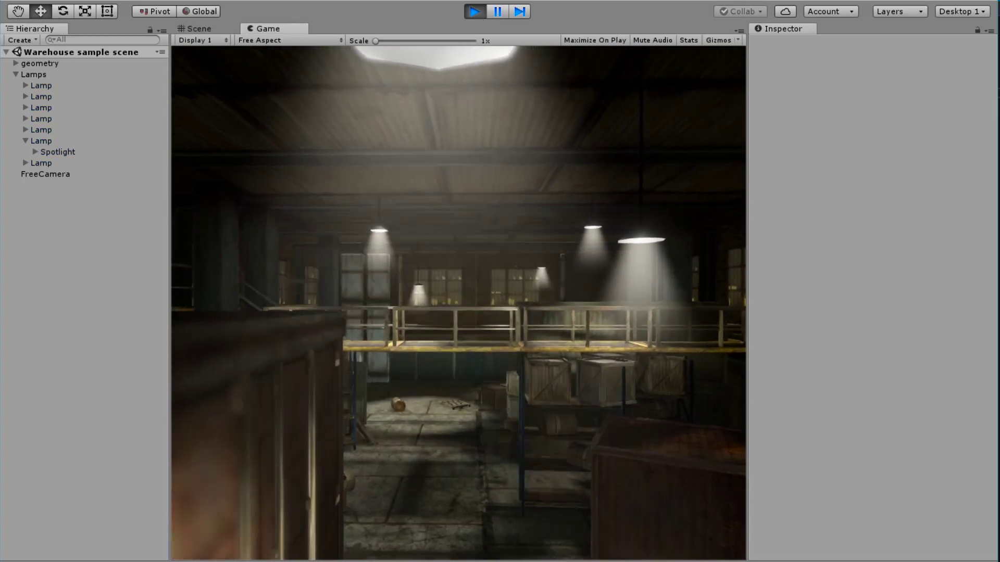
pyautogui.press('s')
pyautogui.press('w')
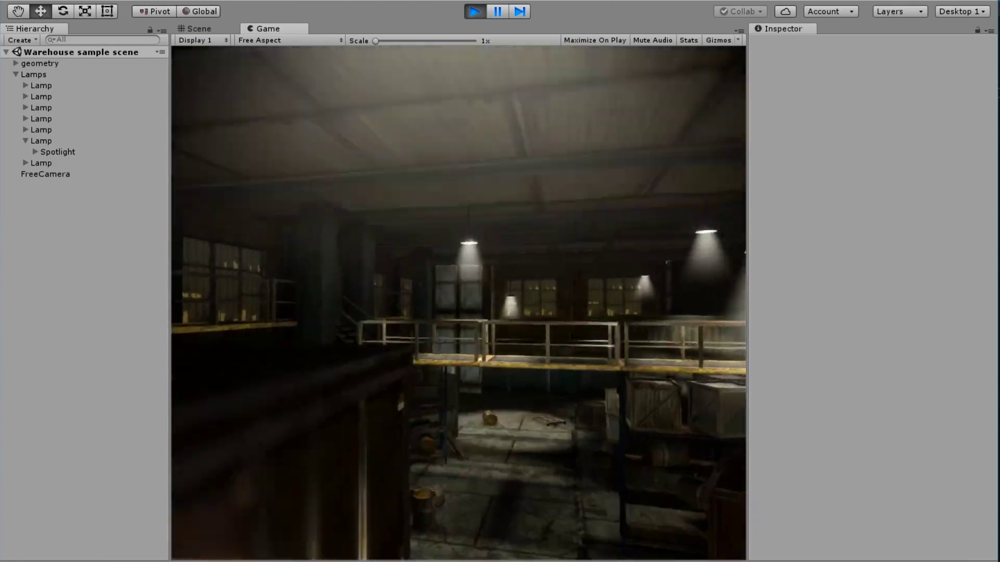